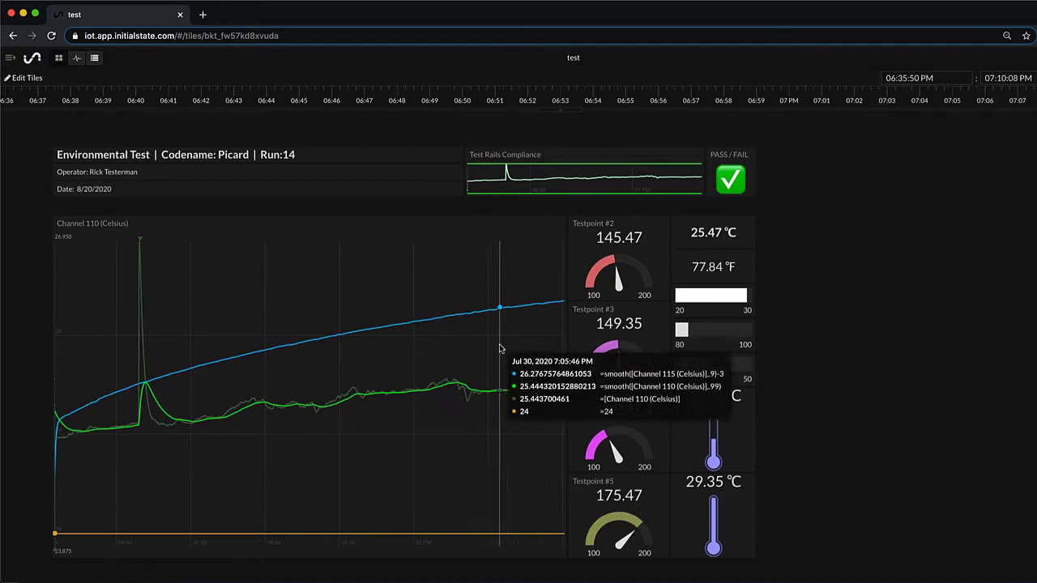
Step: Review the test bucket's Waves chart and raw Source data, then return to its Tiles dashboard
left_click(77, 58)
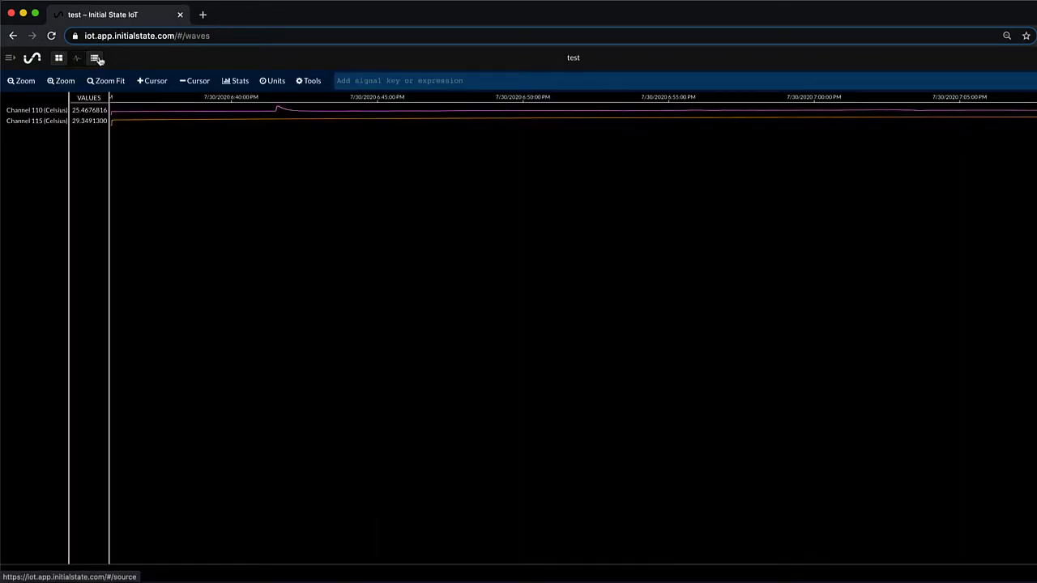
left_click(96, 58)
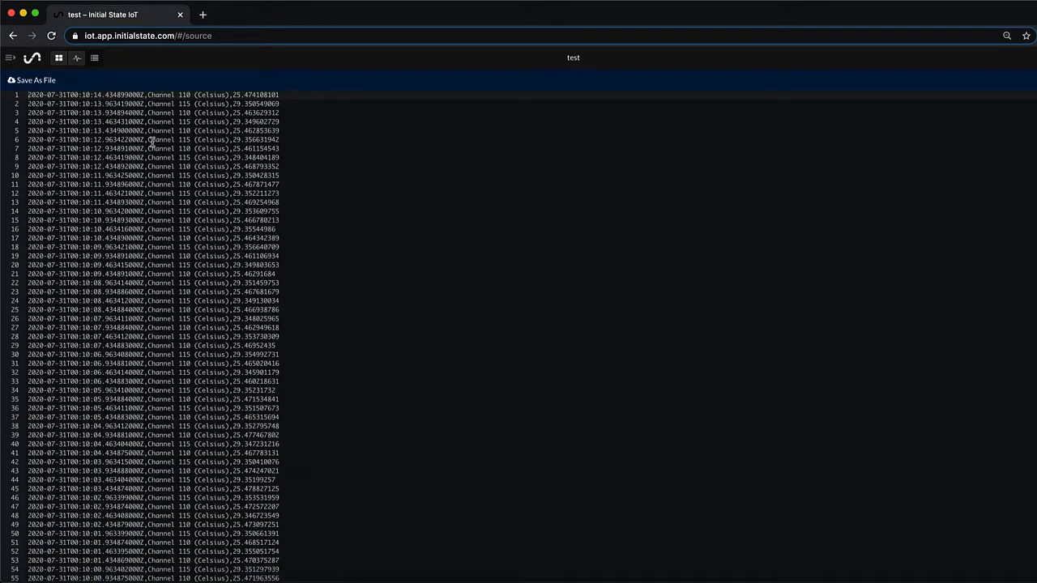
left_click(58, 59)
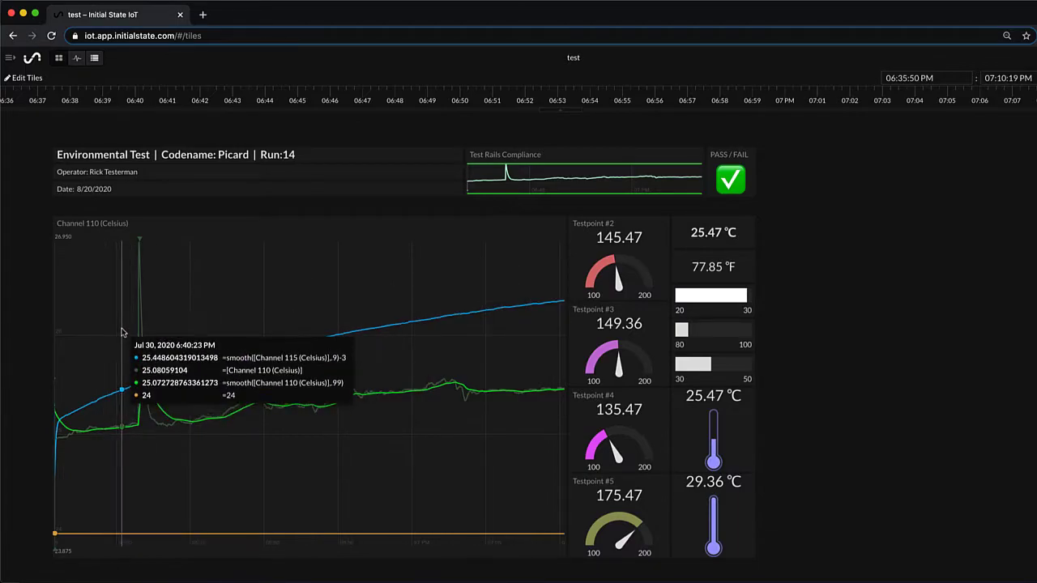
Step: Select the 06:40:30–06:44:24 PM timeline range around the Channel 110 spike and open its range menu
left_click_drag(122, 341, 176, 342)
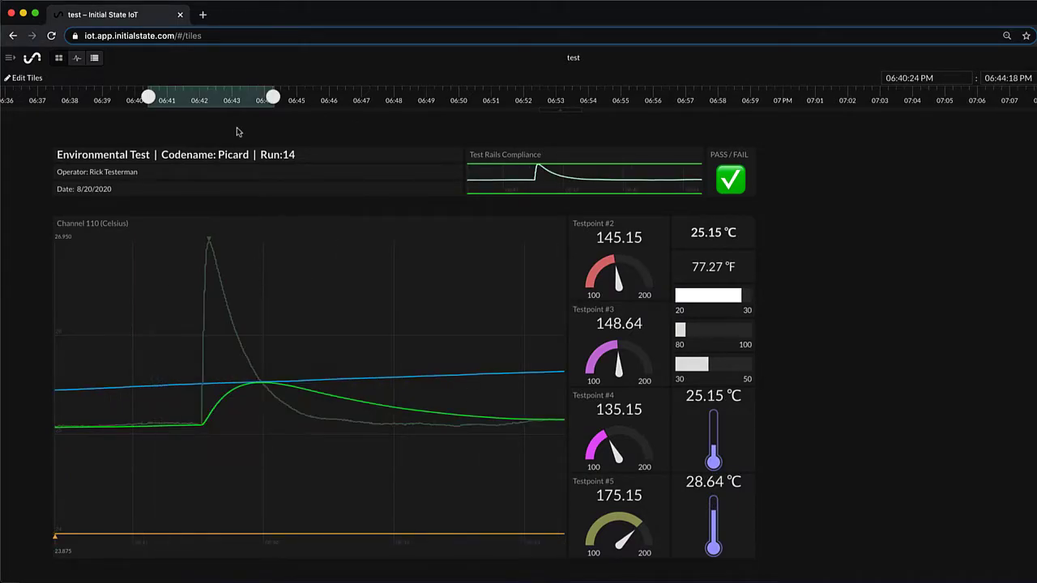
left_click_drag(212, 104, 209, 99)
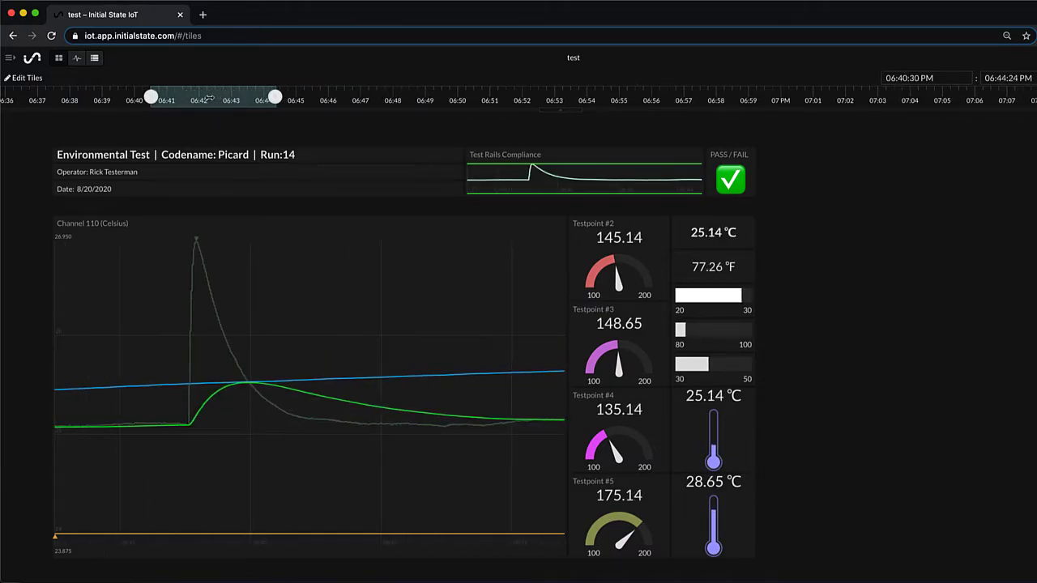
left_click(216, 98)
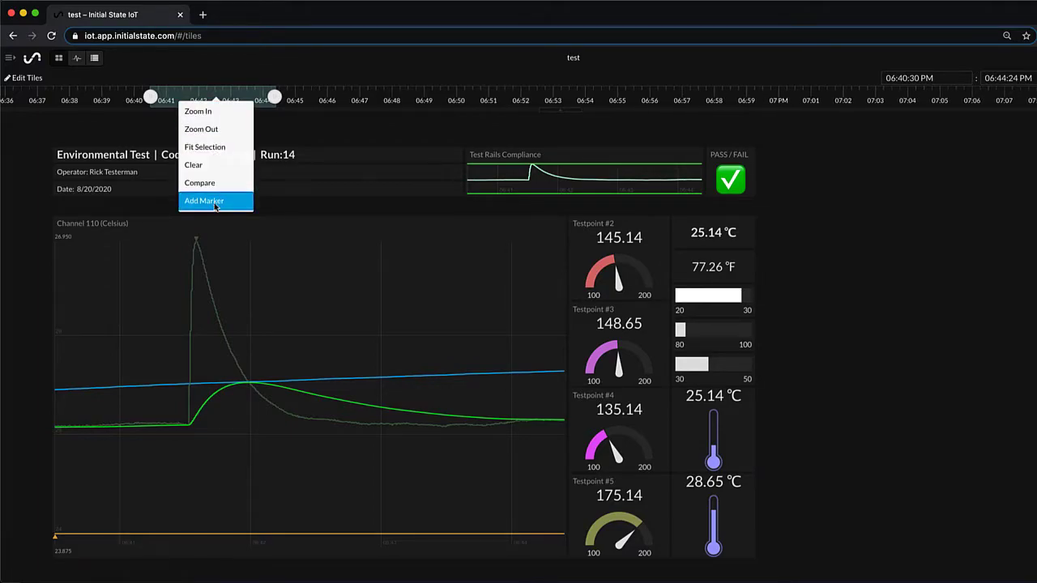
Step: Add a marker for the selected range and name it 'Temperature Spike'
left_click(213, 201)
left_click(210, 121)
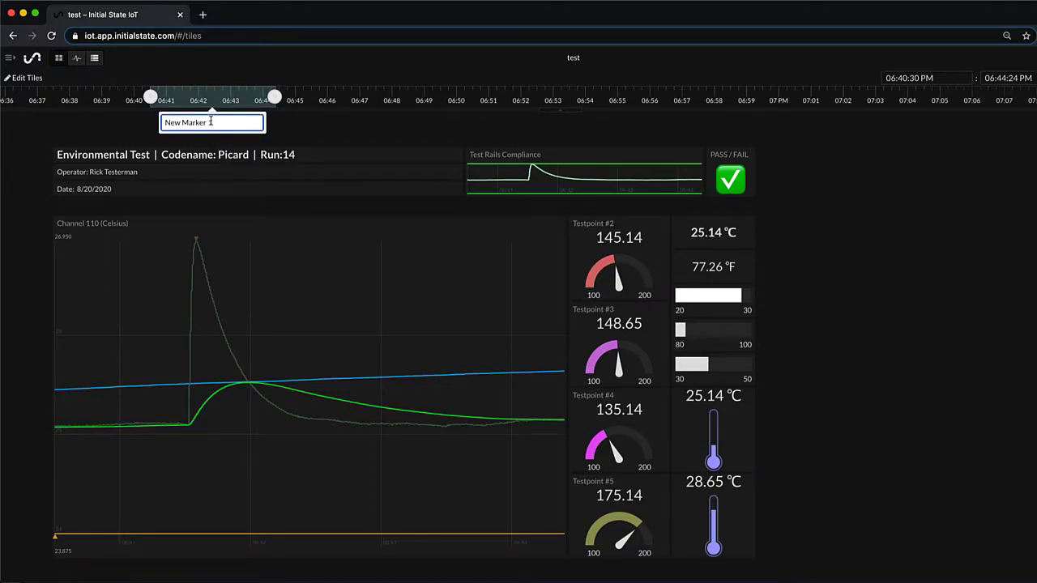
type("Temp")
key("BackSpace")
key("BackSpace")
key("BackSpace")
key("BackSpace")
key("BackSpace")
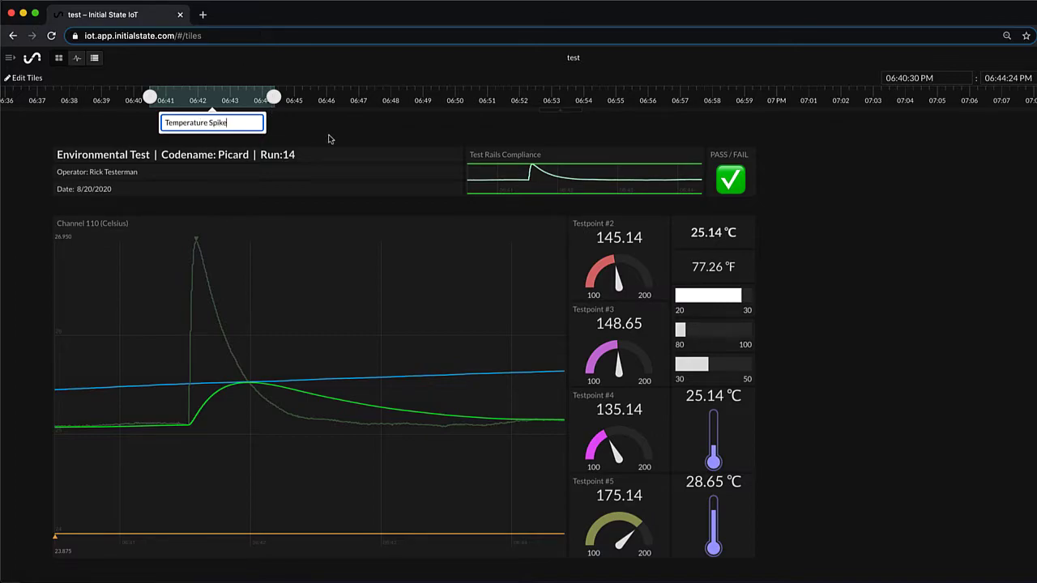
key("Return")
Step: Reset to the full range, jump back to the Temperature Spike marker, then clear the range
left_click(338, 104)
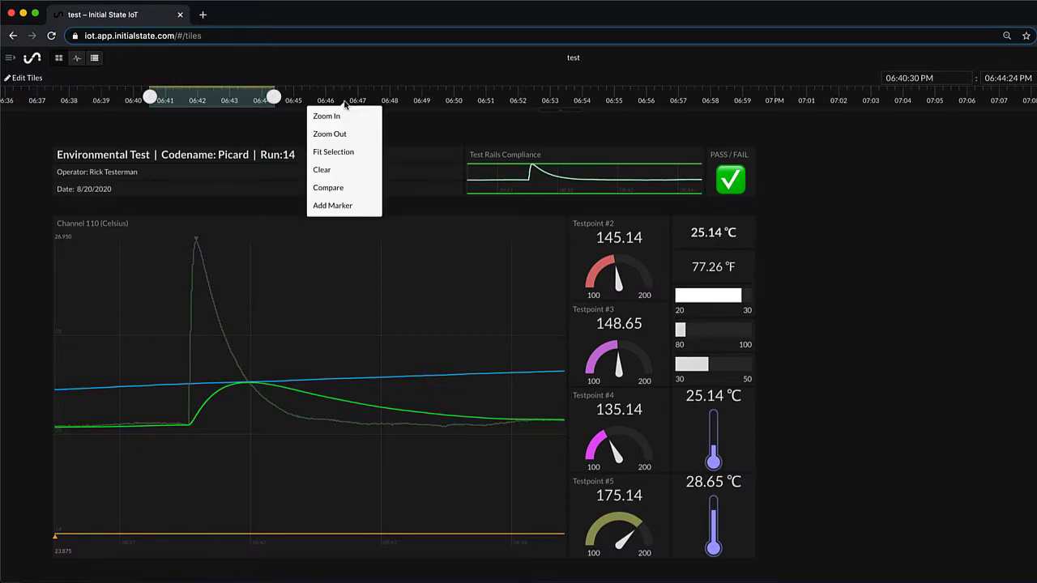
left_click(344, 150)
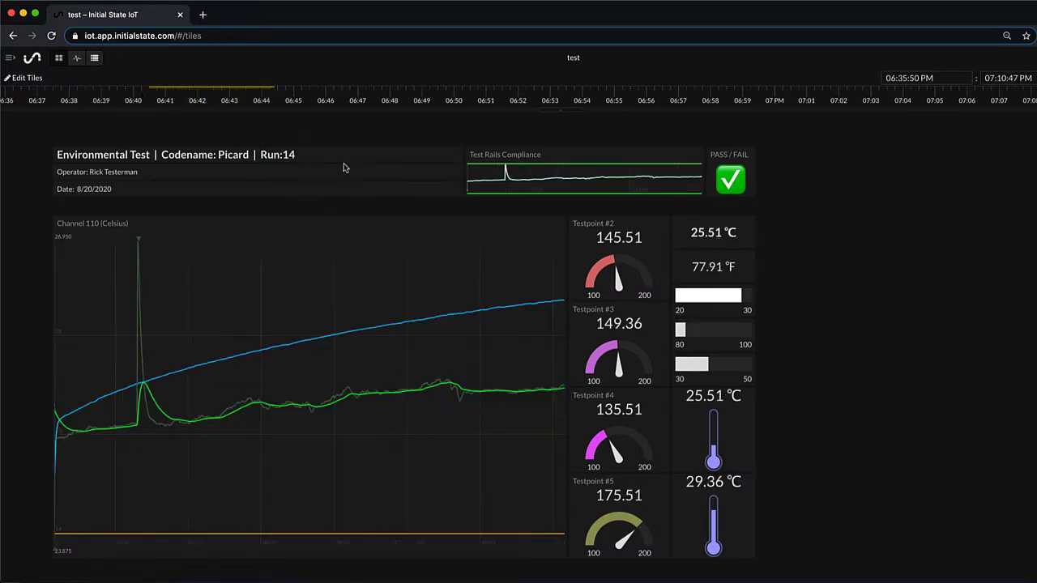
left_click(213, 89)
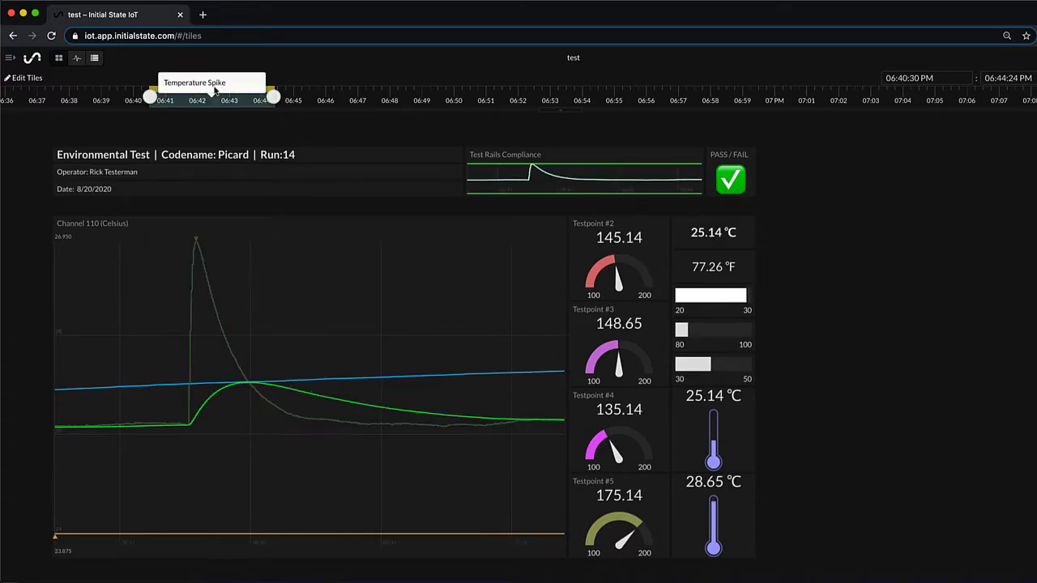
left_click(337, 100)
left_click(339, 168)
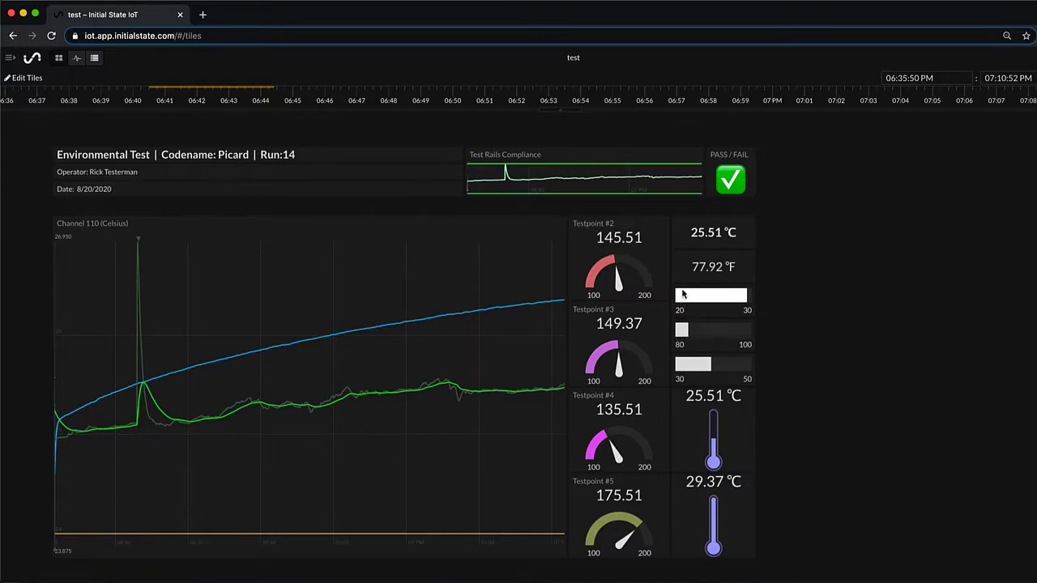
right_click(357, 298)
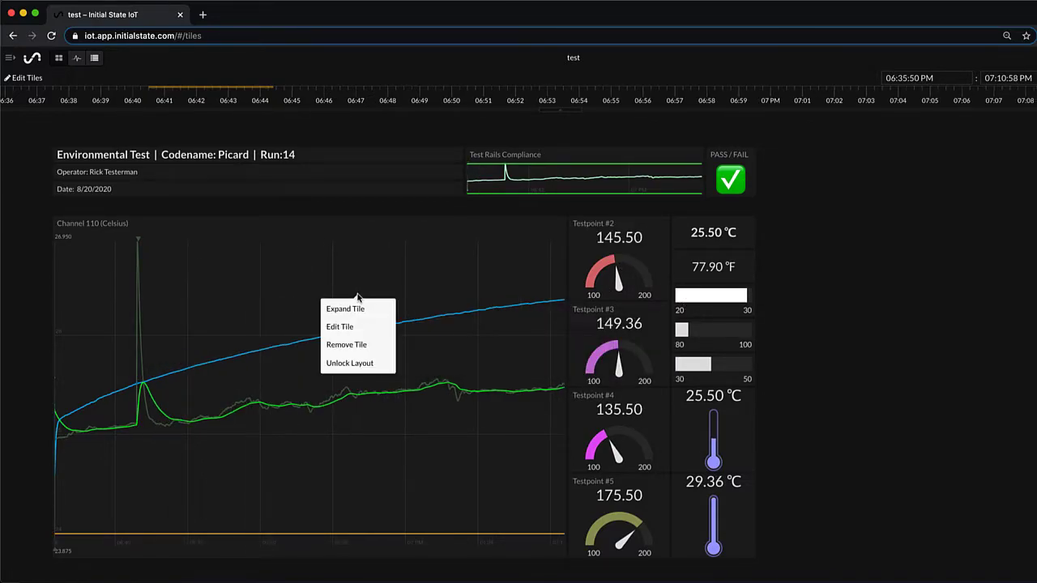
left_click(357, 326)
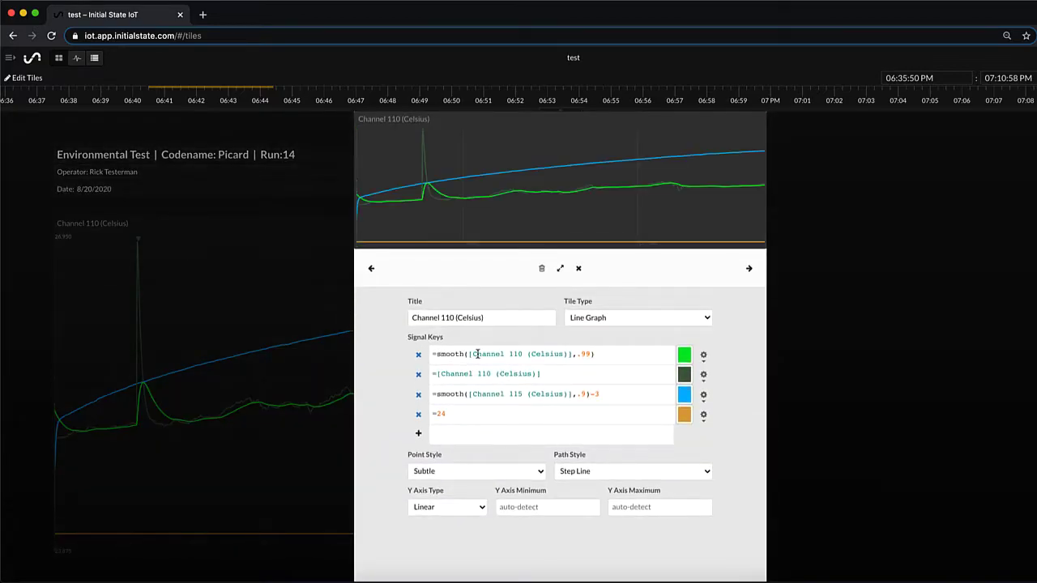
left_click_drag(596, 354, 434, 348)
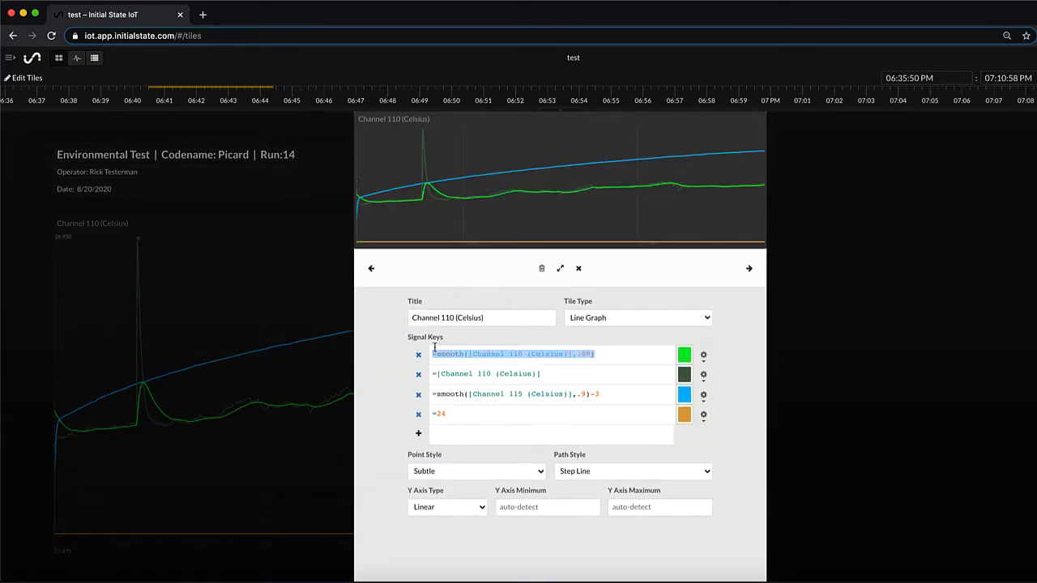
left_click(582, 399)
left_click_drag(599, 395, 589, 396)
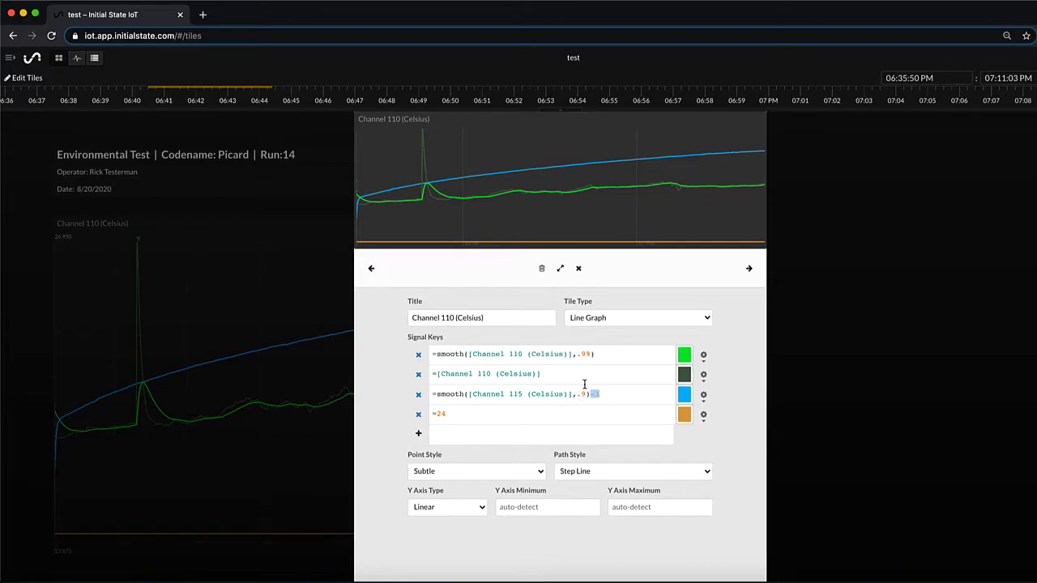
left_click(586, 320)
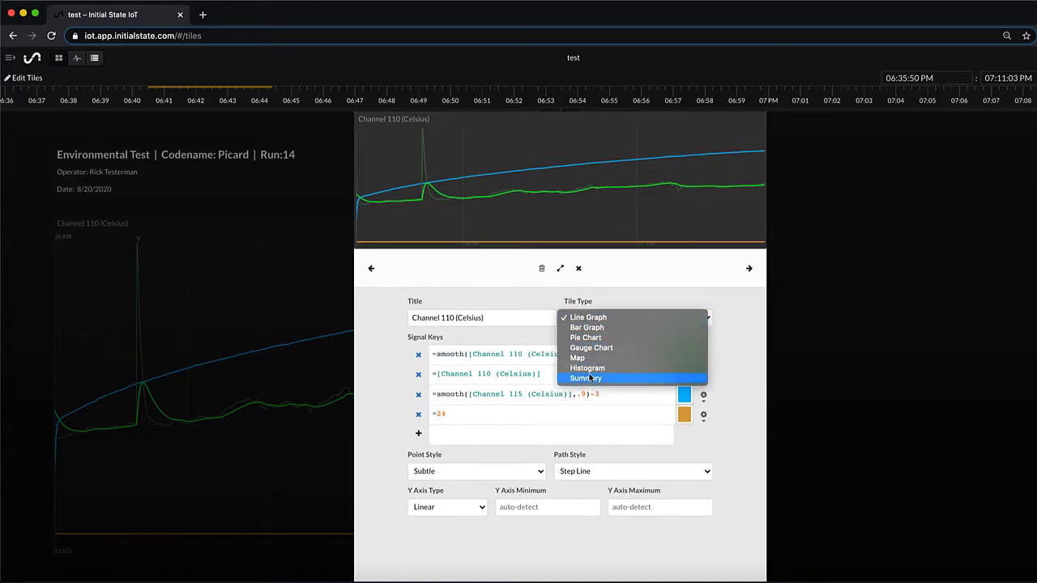
left_click(578, 270)
left_click(579, 270)
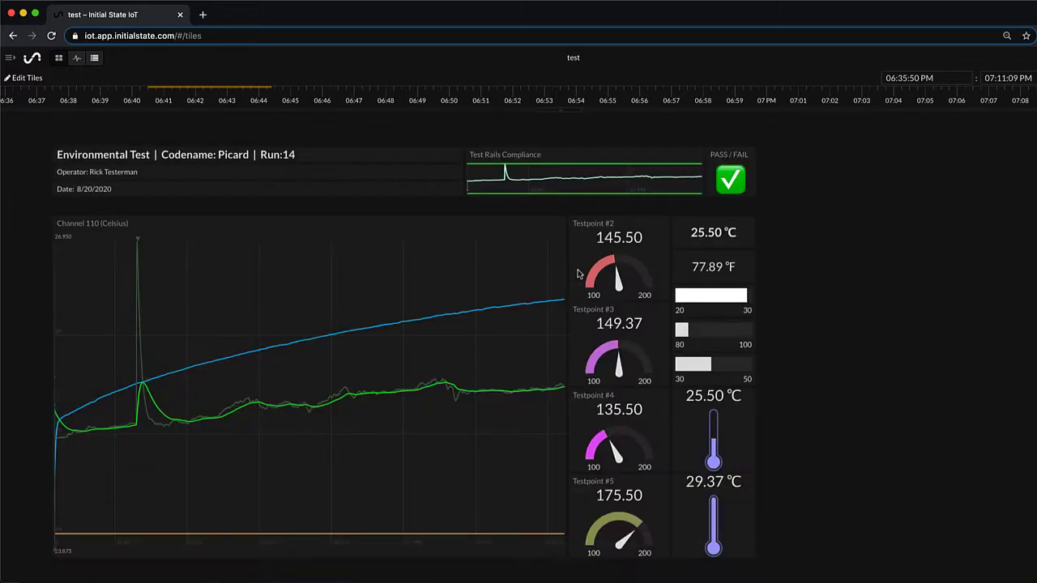
Step: Inspect the °F tile's math.round conversion formula in Edit Tile, then show the bucket list
right_click(700, 273)
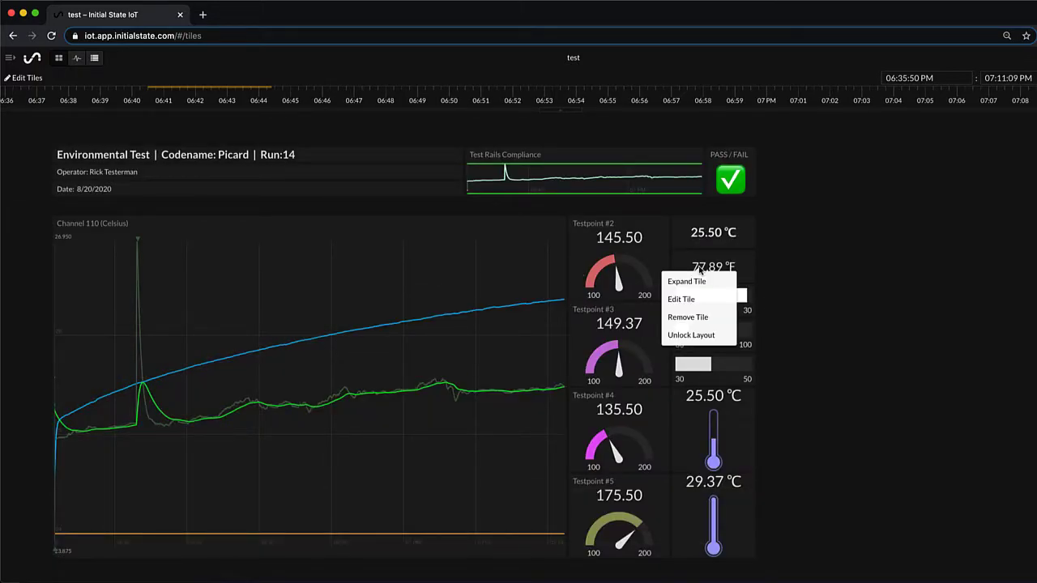
left_click(688, 298)
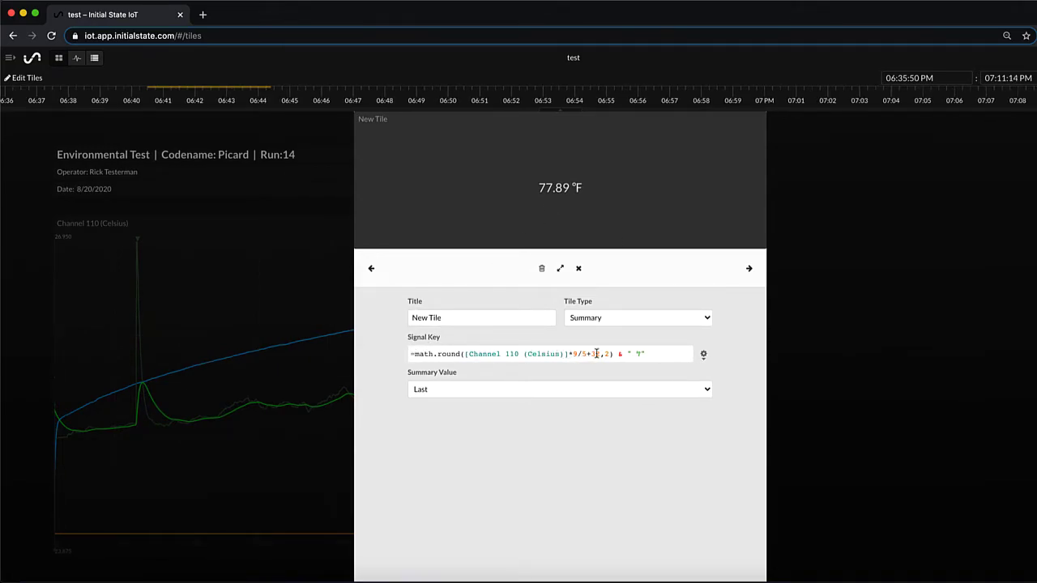
left_click(579, 268)
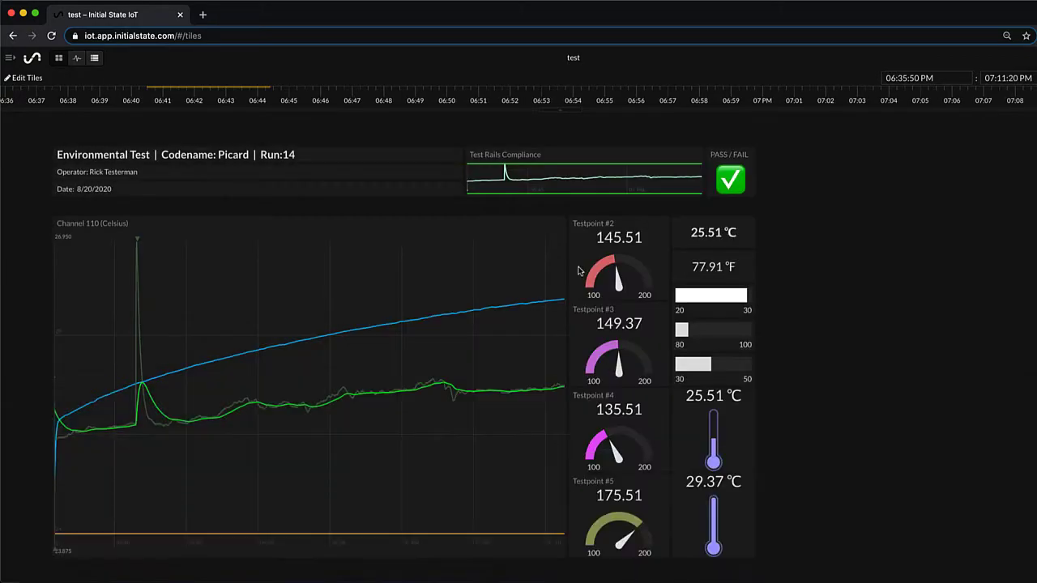
left_click(9, 58)
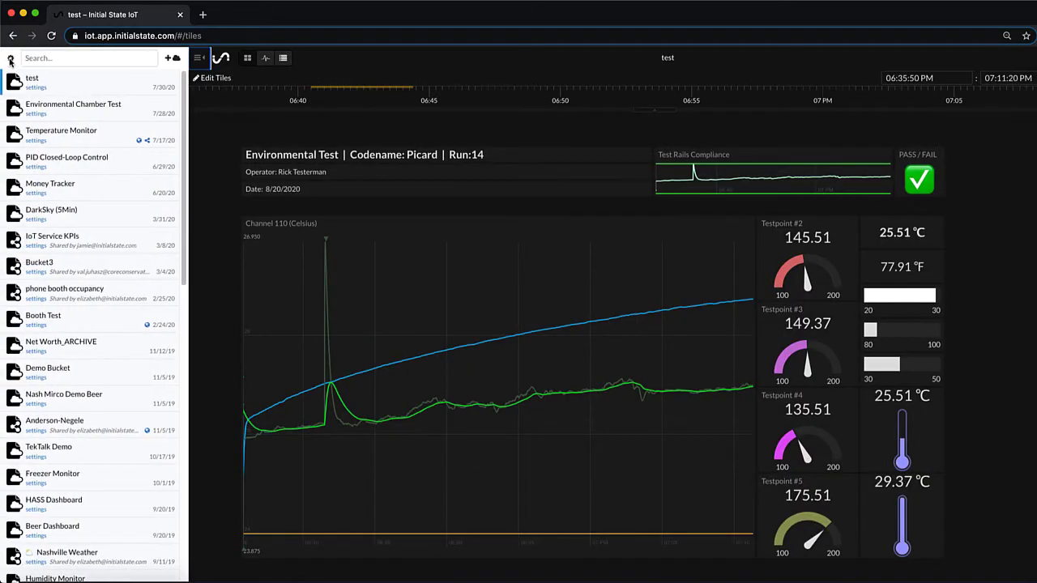
Step: Open the test bucket's settings and go to its Triggers page
left_click(36, 86)
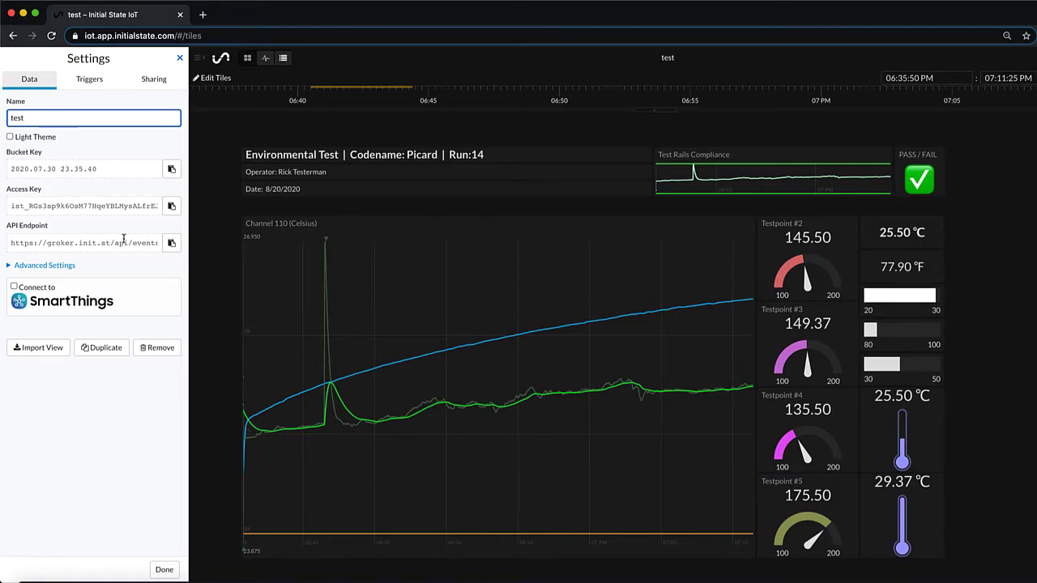
left_click(93, 84)
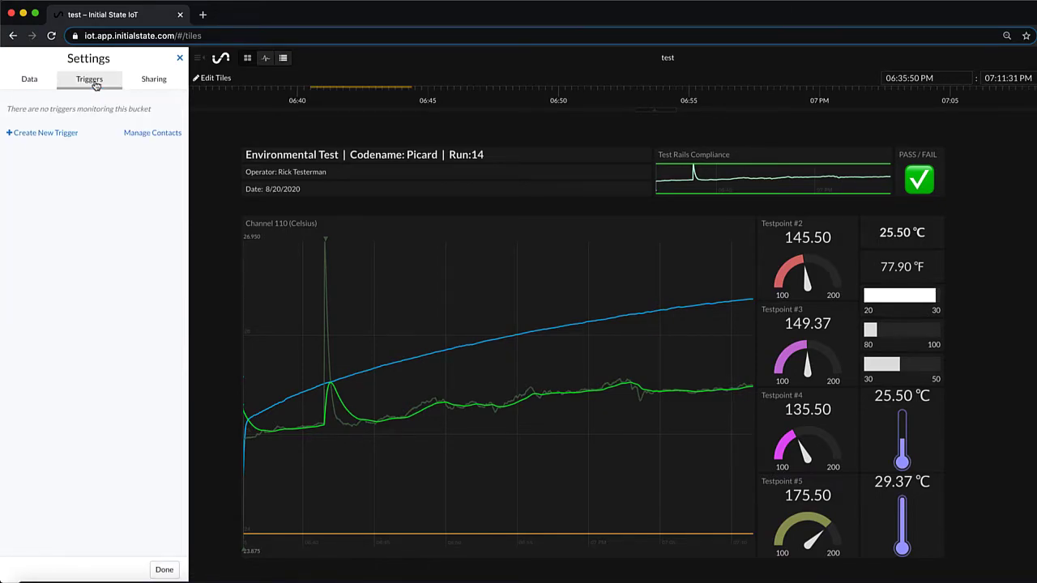
Step: Start a new trigger with condition Channel 110 (Celsius) > 100
left_click(47, 133)
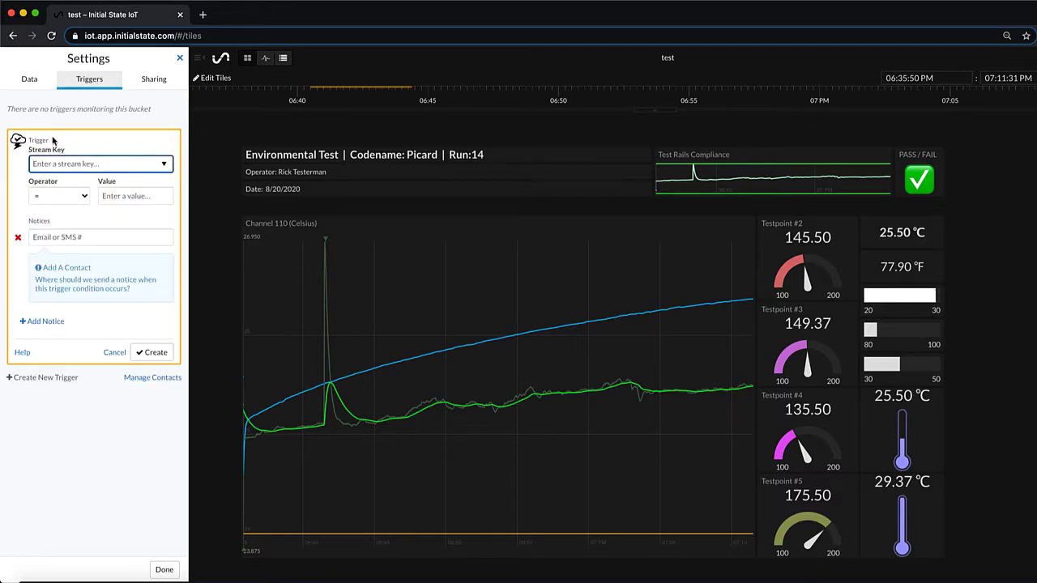
left_click(75, 163)
left_click(81, 193)
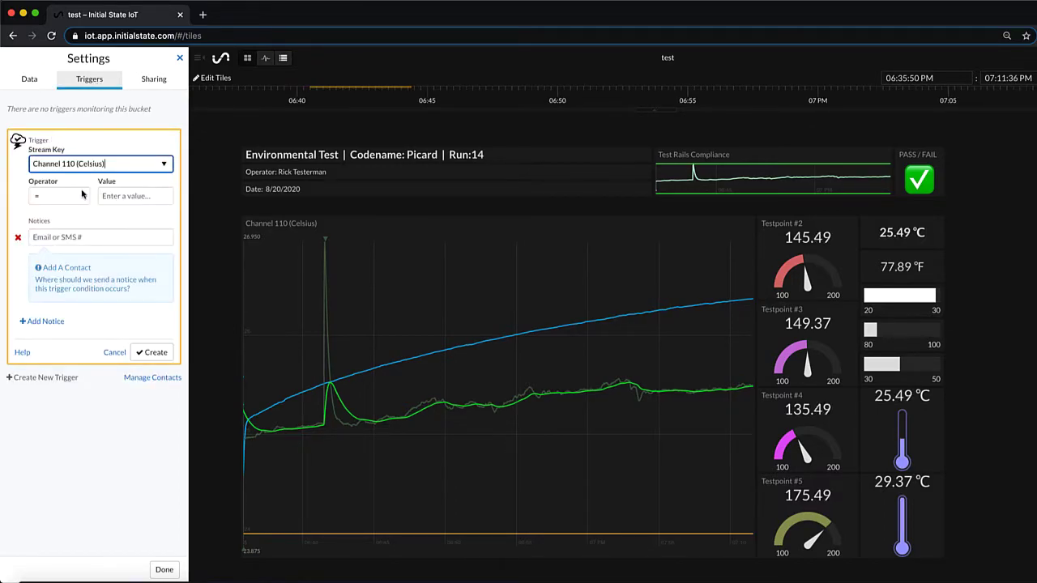
left_click(89, 197)
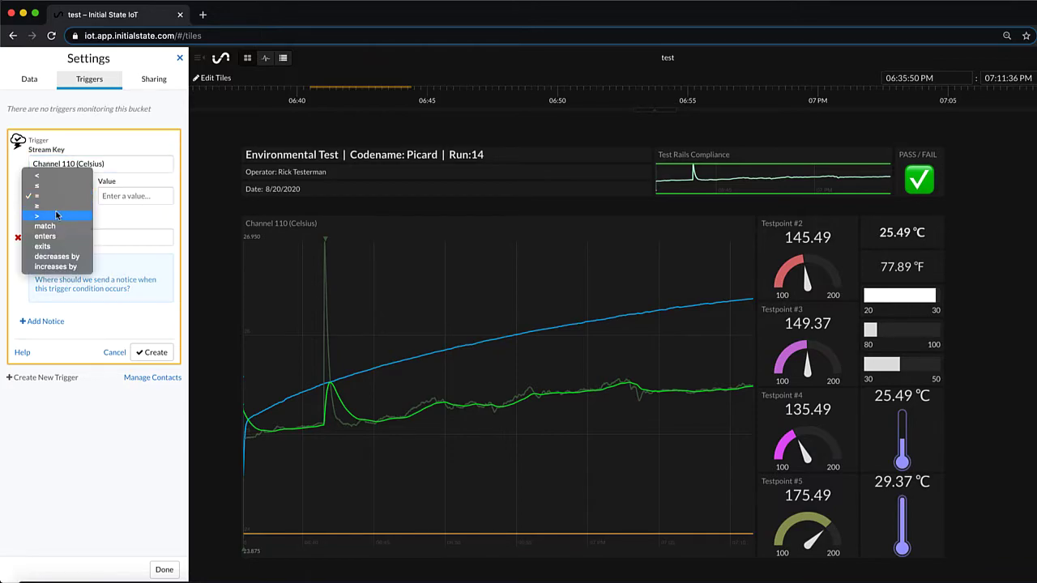
left_click(57, 216)
left_click(125, 195)
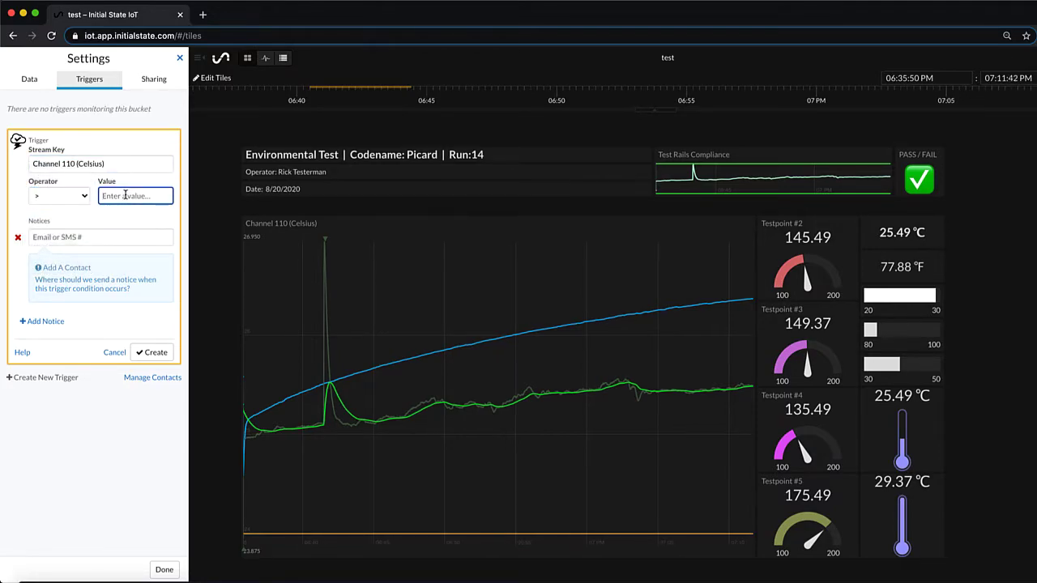
type("100")
Step: Email the verified contact a 'Temperature Spike Detected ALERT::' message with triggered value and tiles URL, and create it
left_click(57, 235)
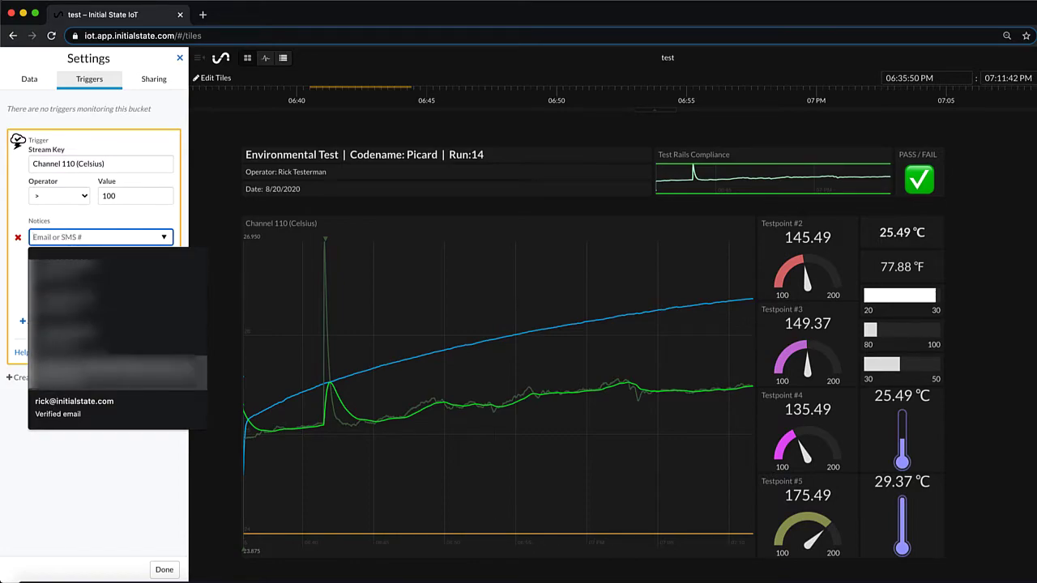
left_click(73, 405)
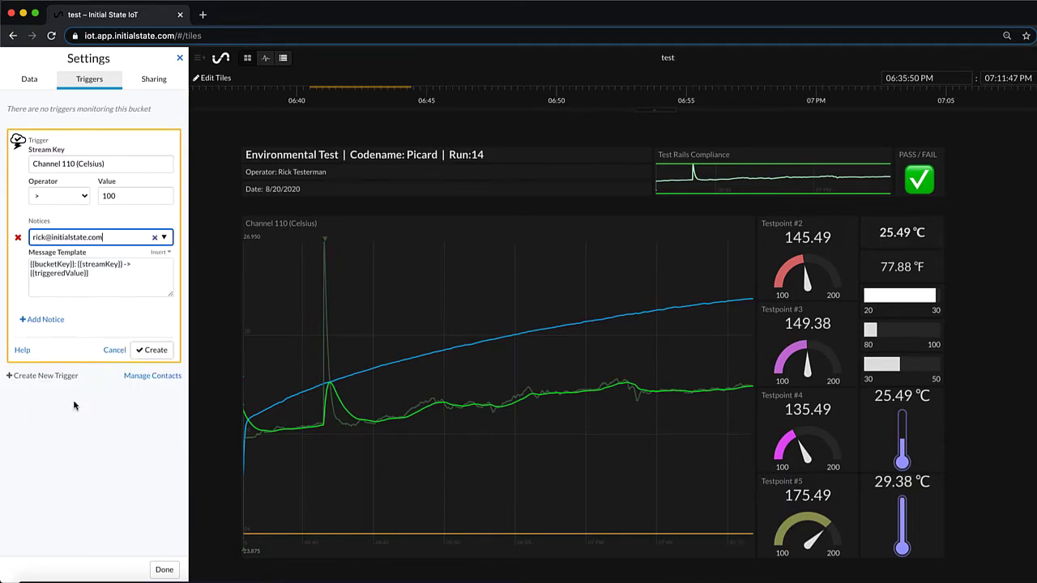
left_click(113, 275)
left_click(160, 252)
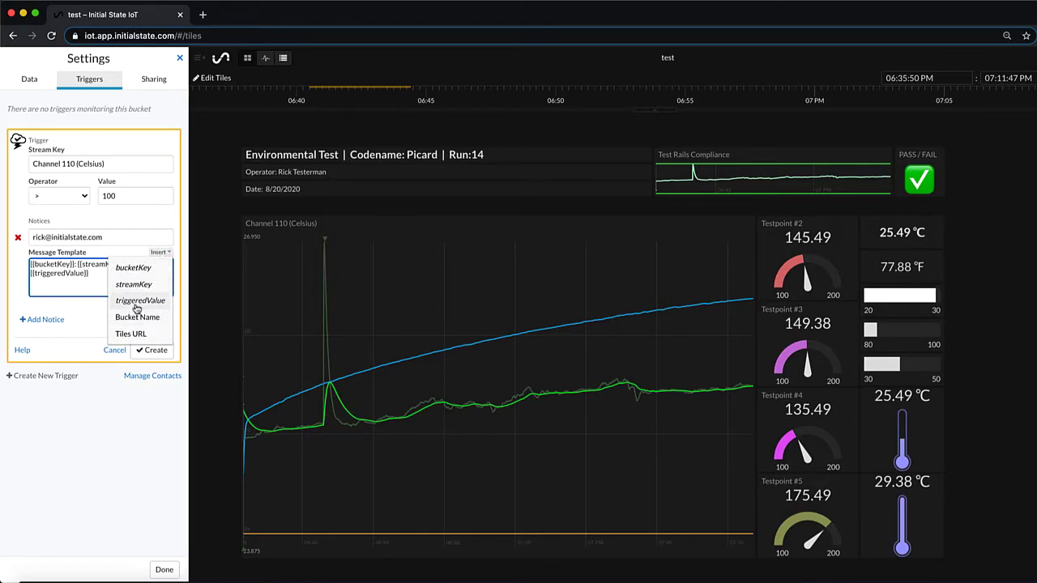
left_click(138, 304)
left_click(160, 251)
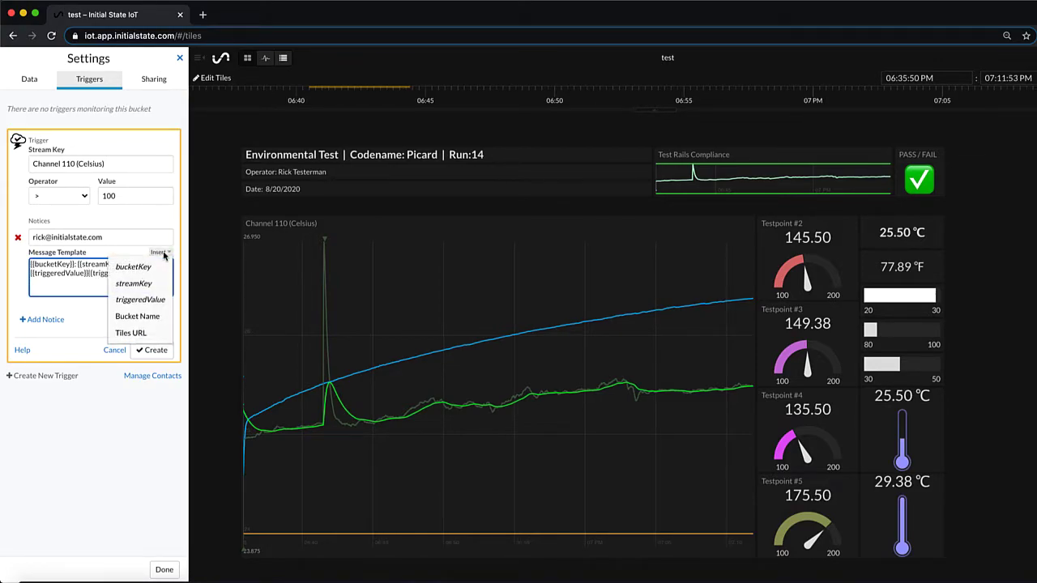
left_click(129, 334)
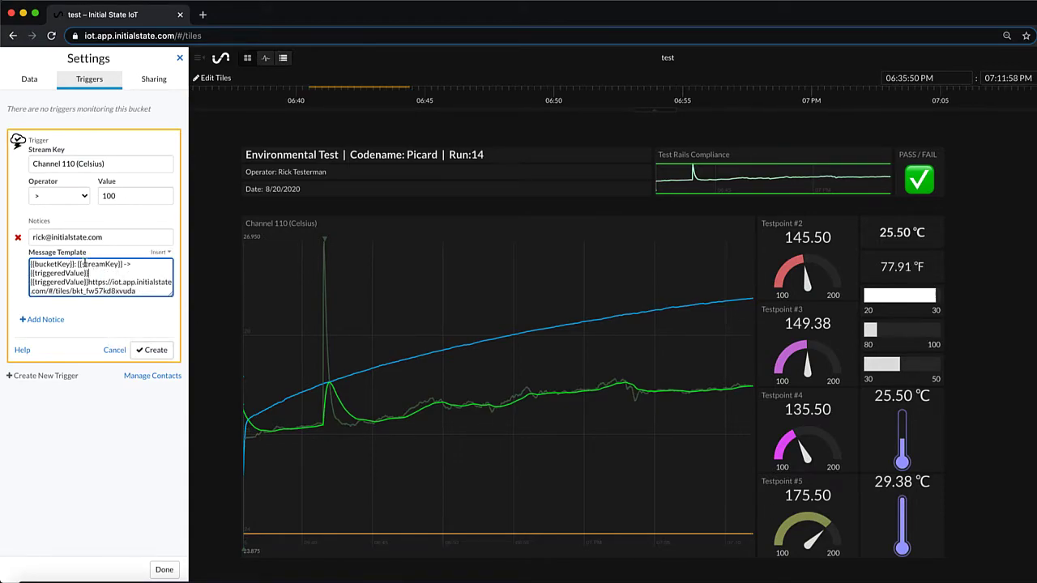
left_click(31, 265)
type("T")
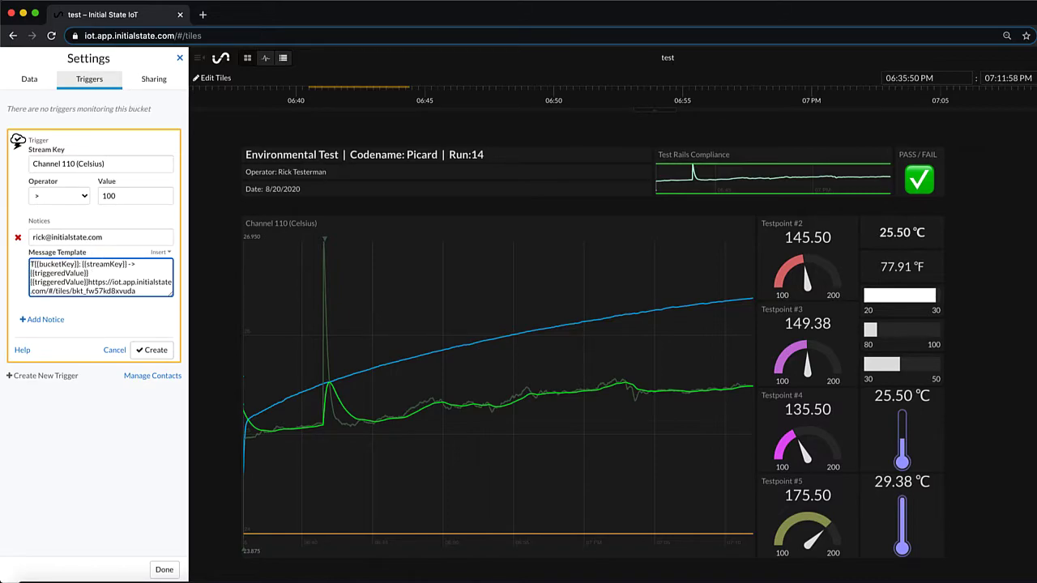
type("emperatu")
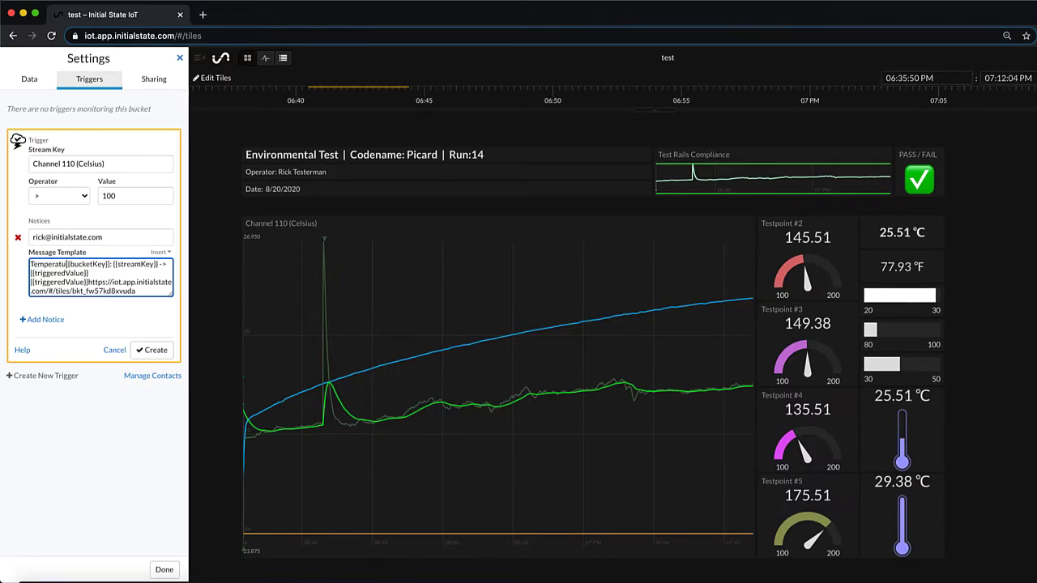
type("re Spike D")
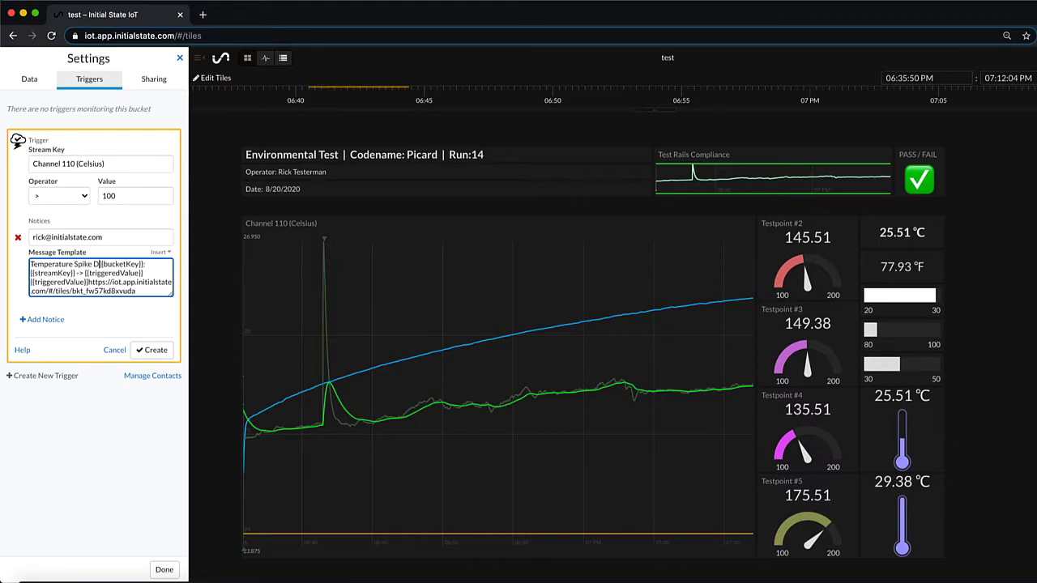
type("etected ALERT::")
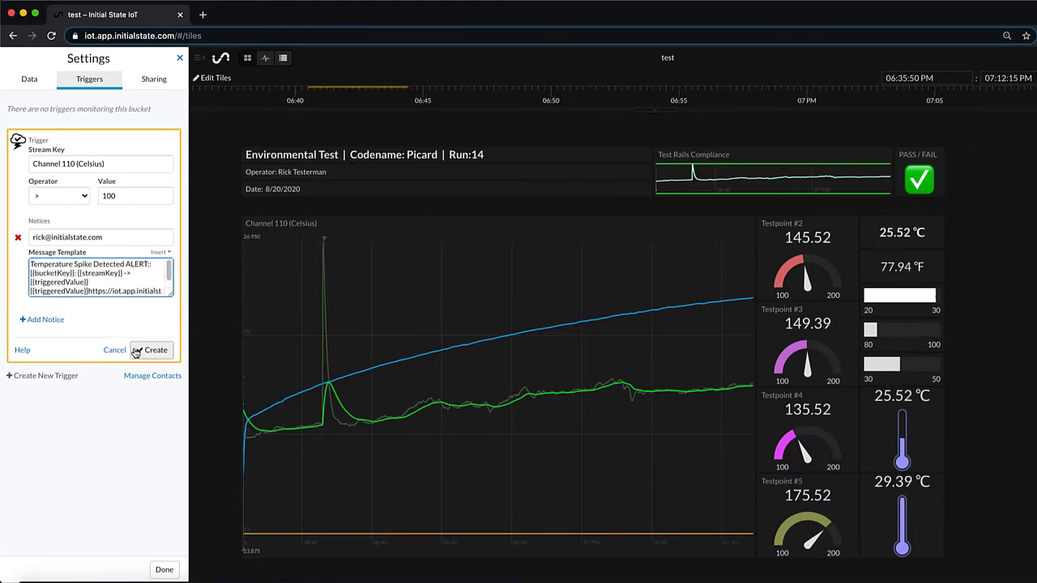
left_click(135, 351)
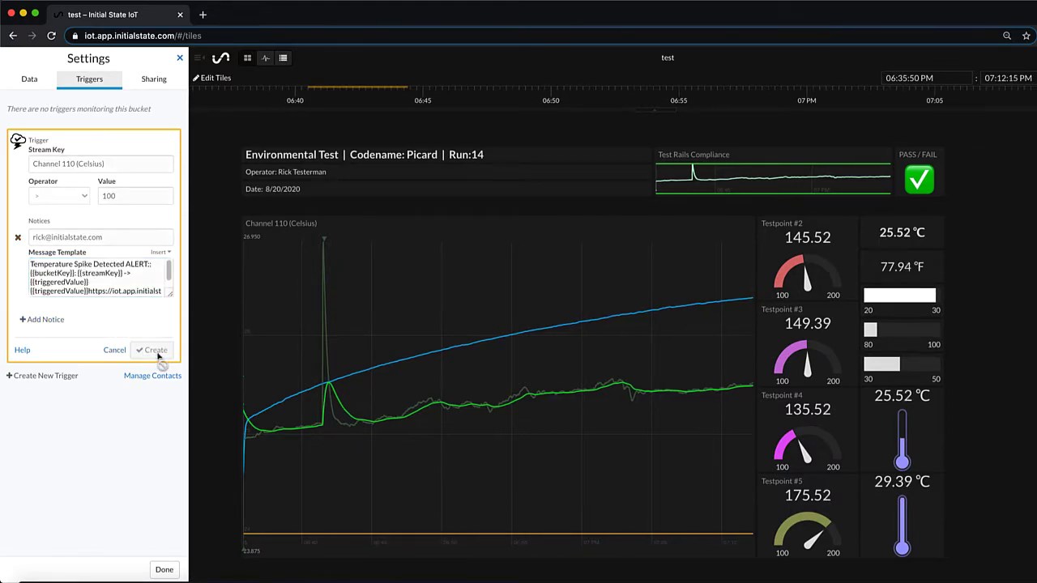
Step: In the Sharing tab, share the test bucket with the colleague's e-mail address, then finish with Done
left_click(154, 86)
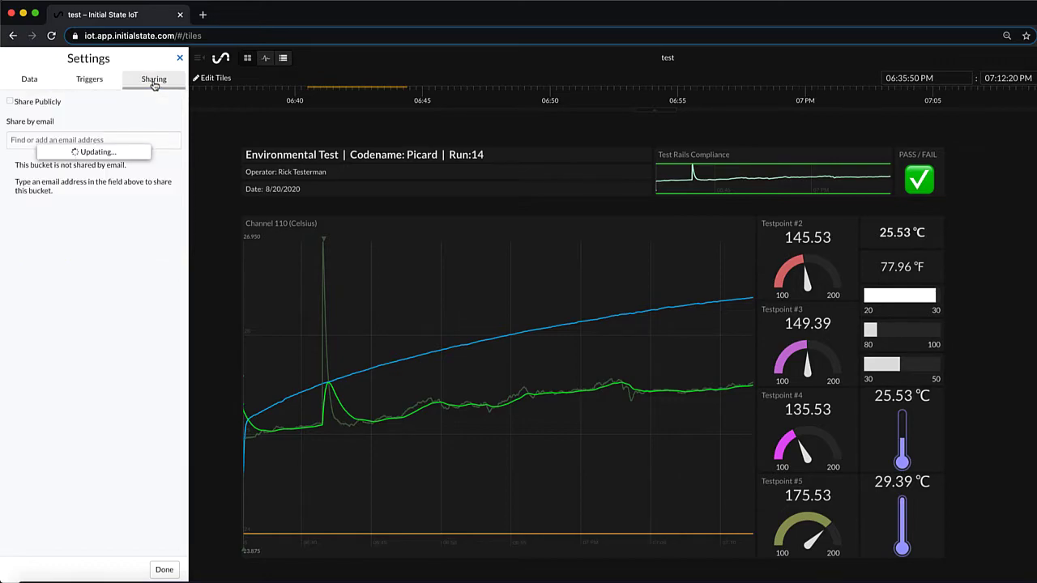
left_click(46, 141)
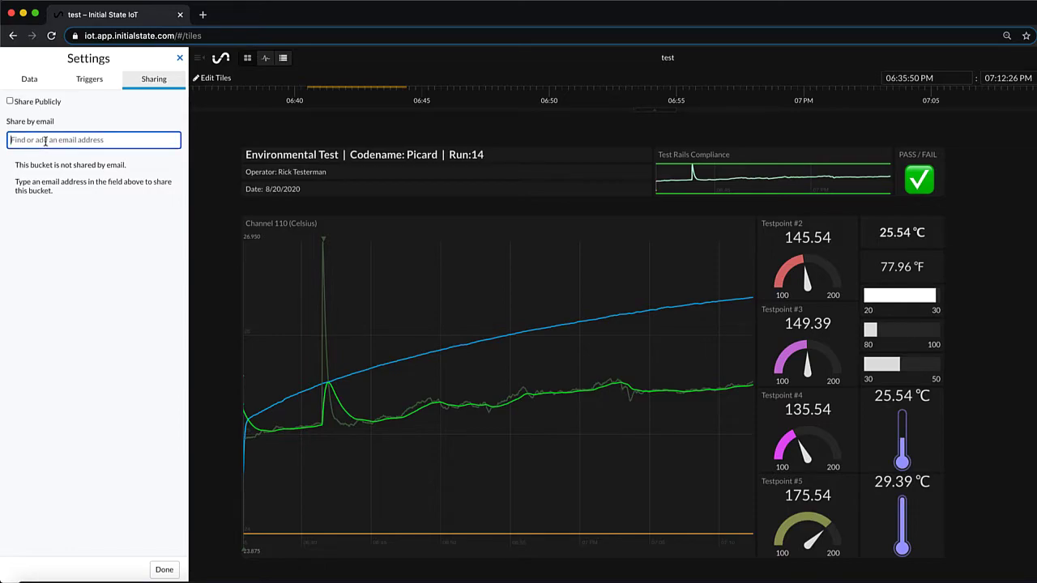
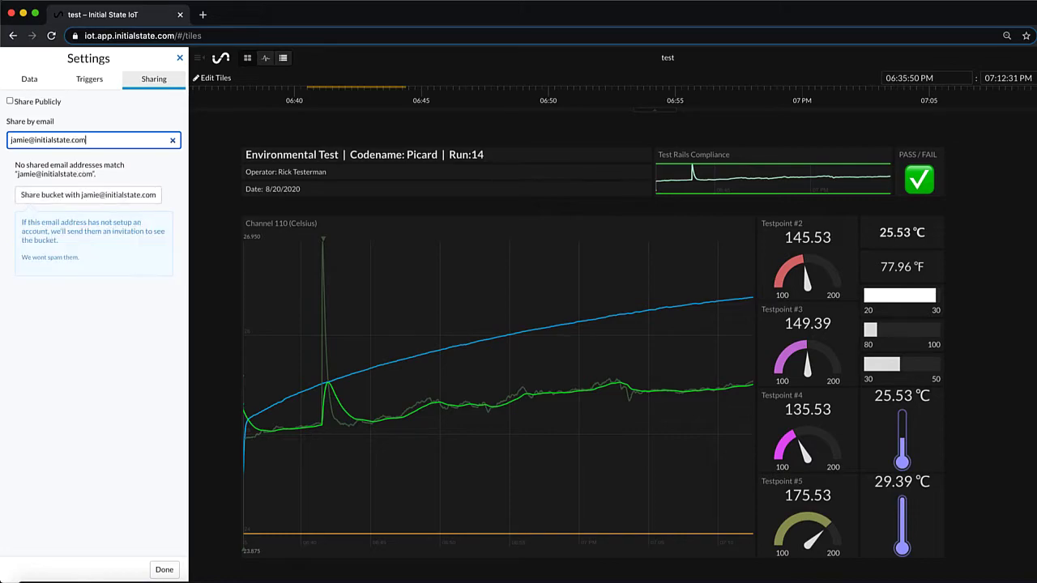
key("Return")
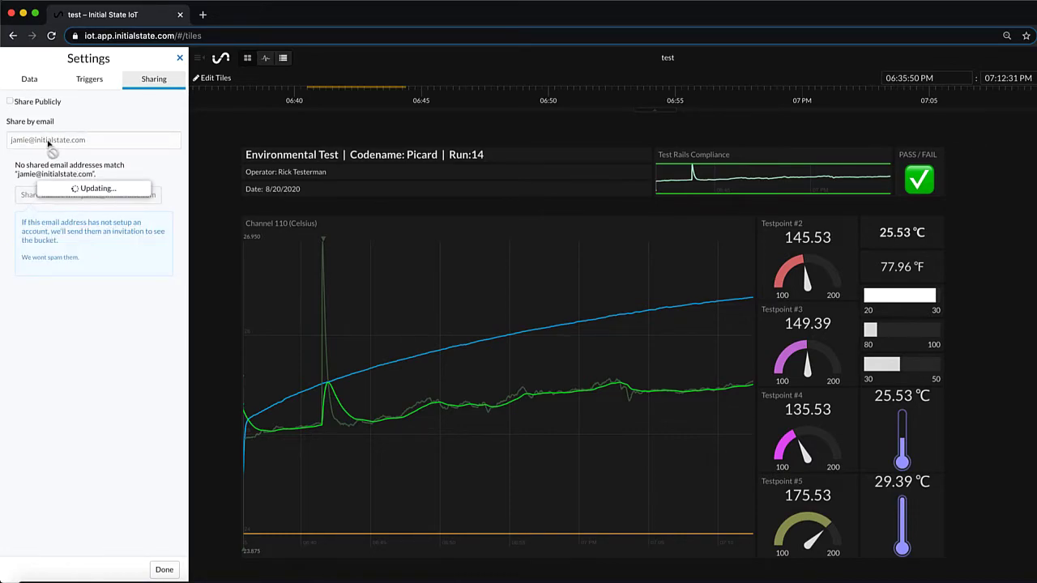
left_click(161, 569)
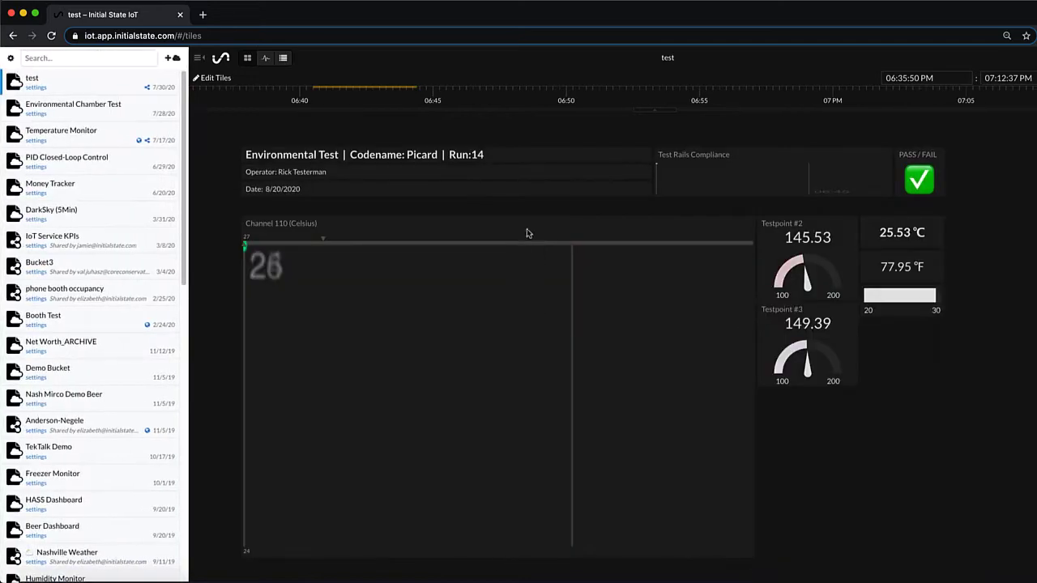